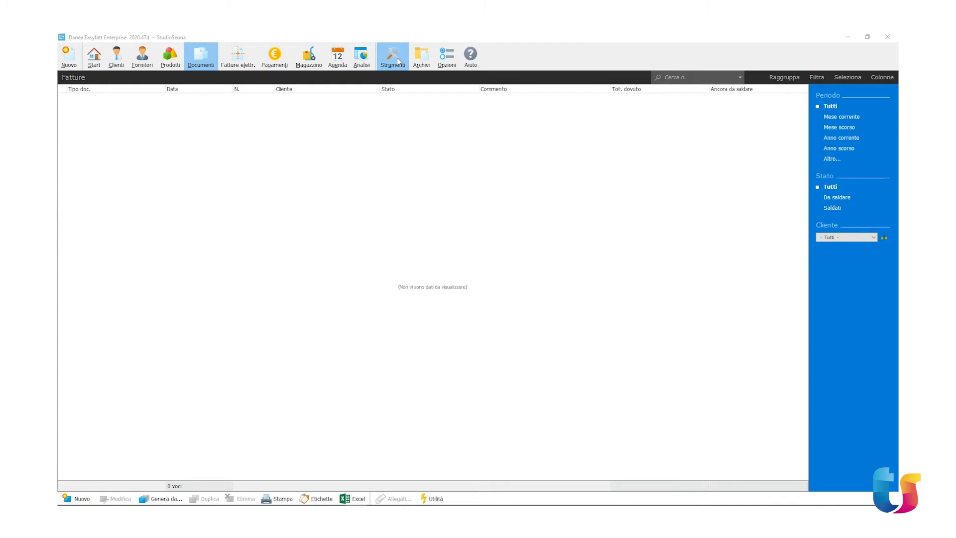
# Step: Choose Strumenti > Invia a Contabilità in Cloud (Reviso) to bring up the cloud registration dialog
pyautogui.click(400, 57)
pyautogui.click(399, 56)
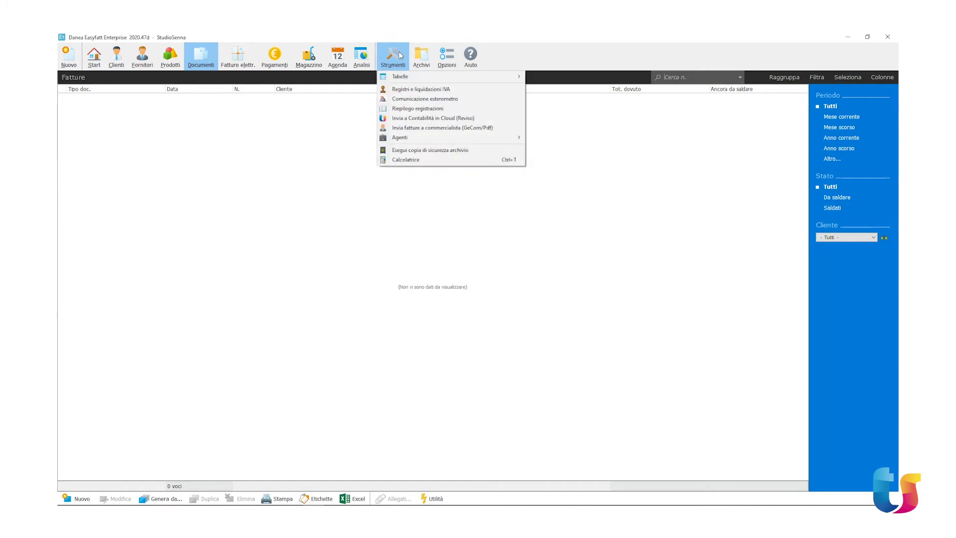
pyautogui.click(419, 118)
pyautogui.click(539, 258)
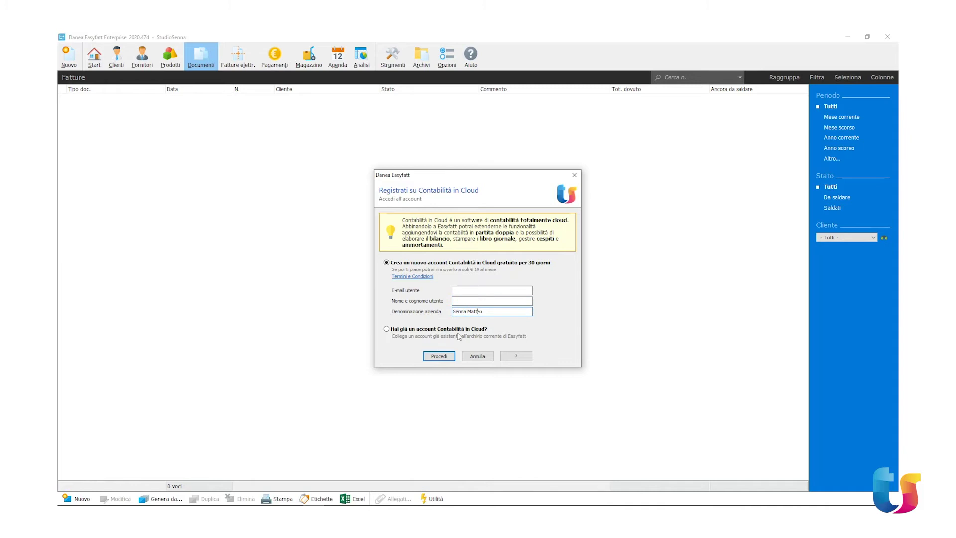
# Step: Link the existing cloud account using its contract number, User ID and password, and confirm registration
pyautogui.click(439, 356)
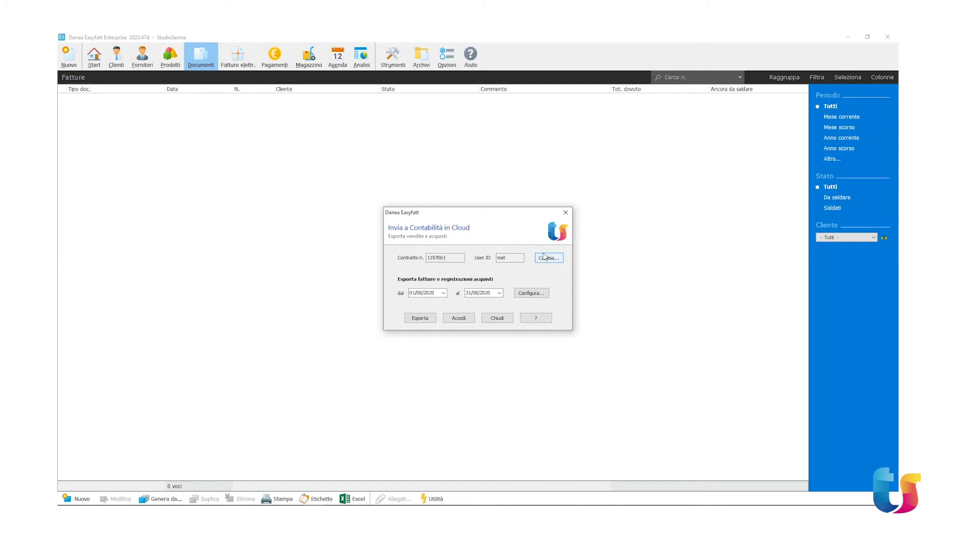
pyautogui.click(544, 257)
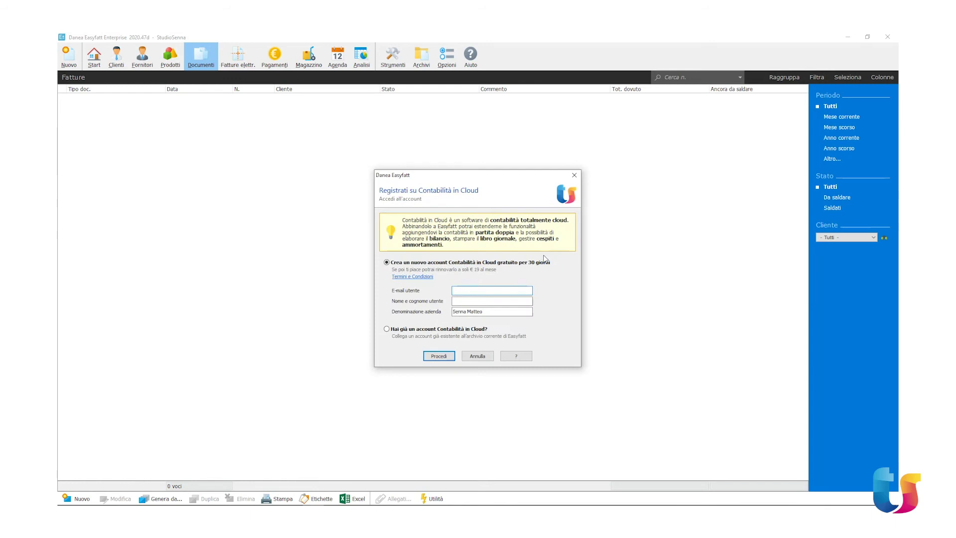
pyautogui.click(386, 330)
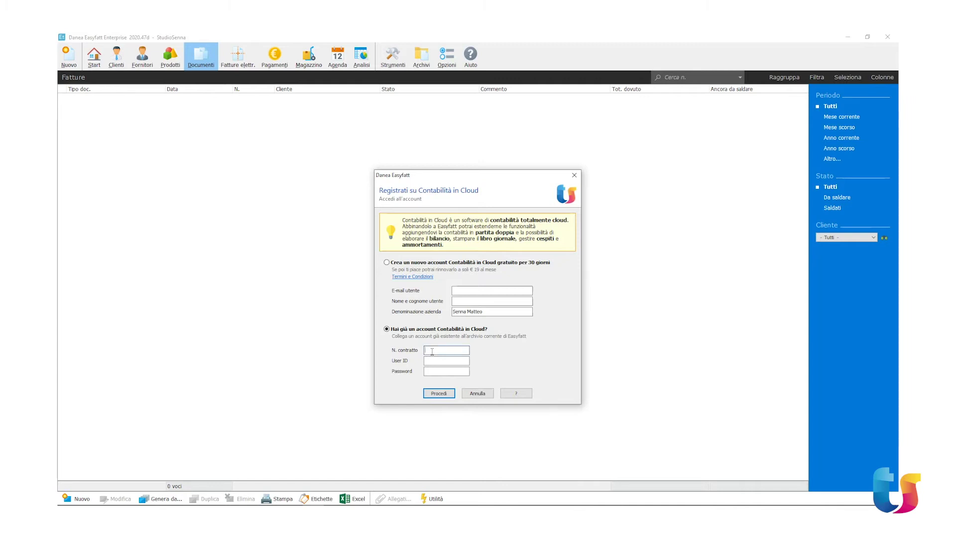
pyautogui.write('197')
pyautogui.write('mat')
pyautogui.click(287, 275)
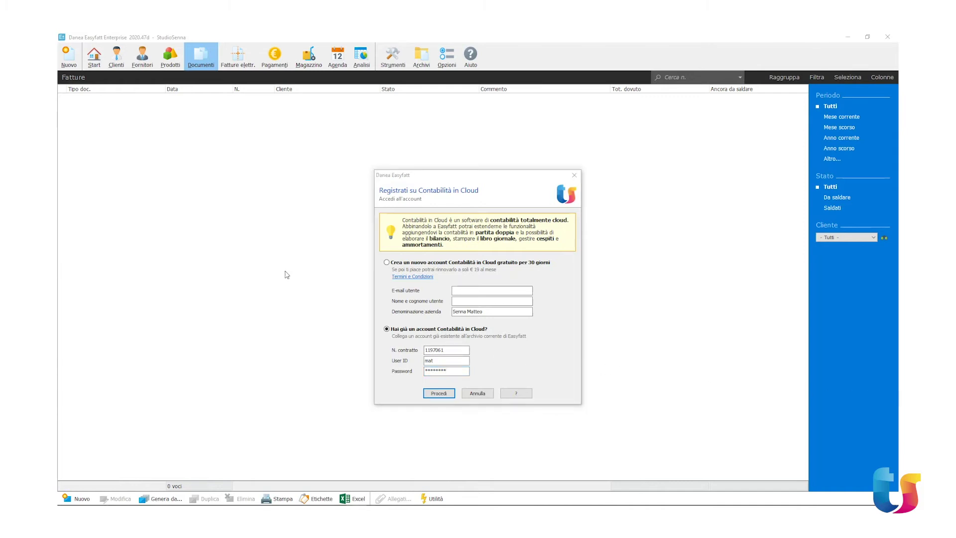
pyautogui.click(435, 392)
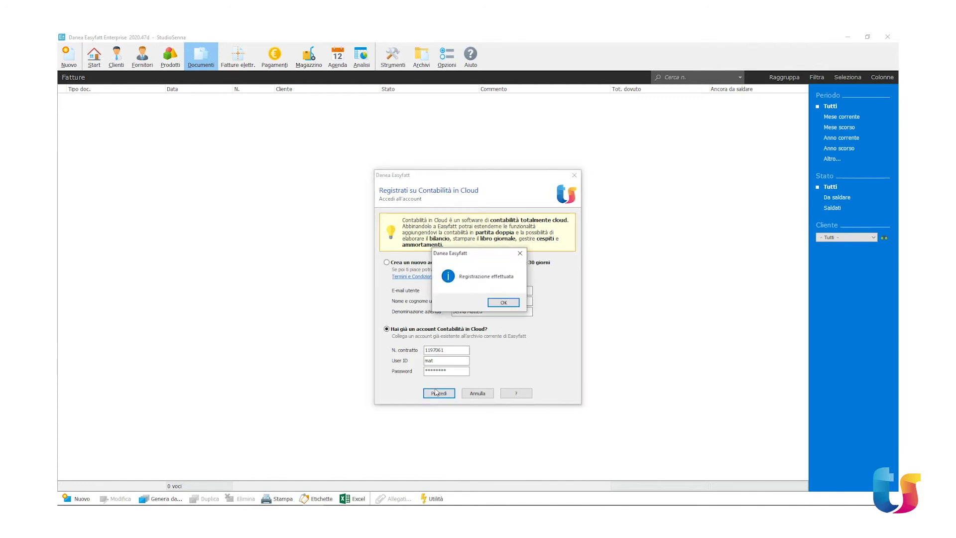
pyautogui.click(502, 302)
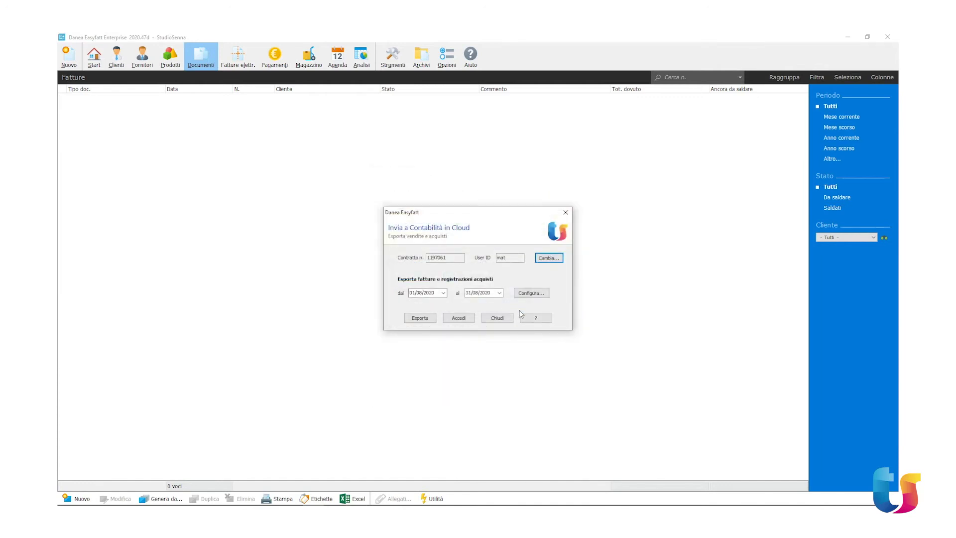
pyautogui.click(527, 294)
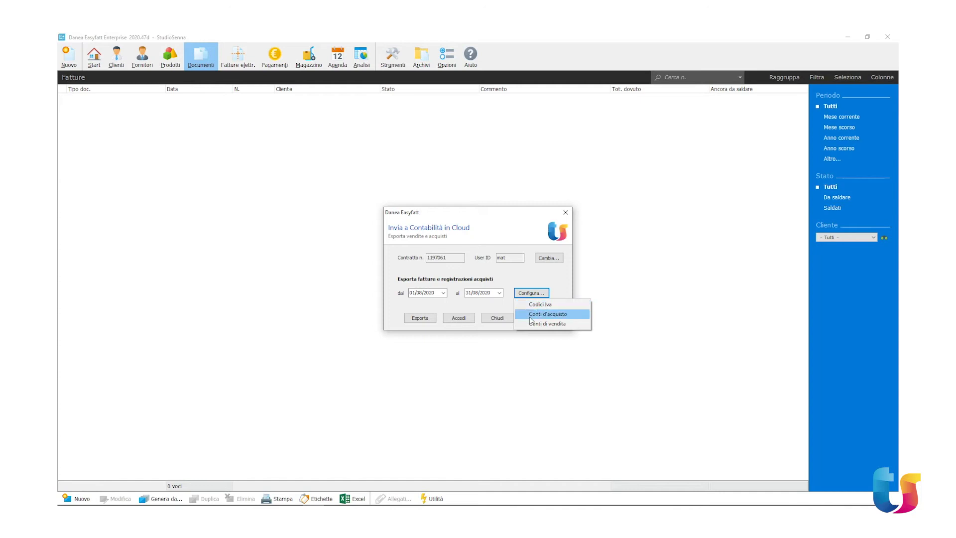
pyautogui.click(533, 304)
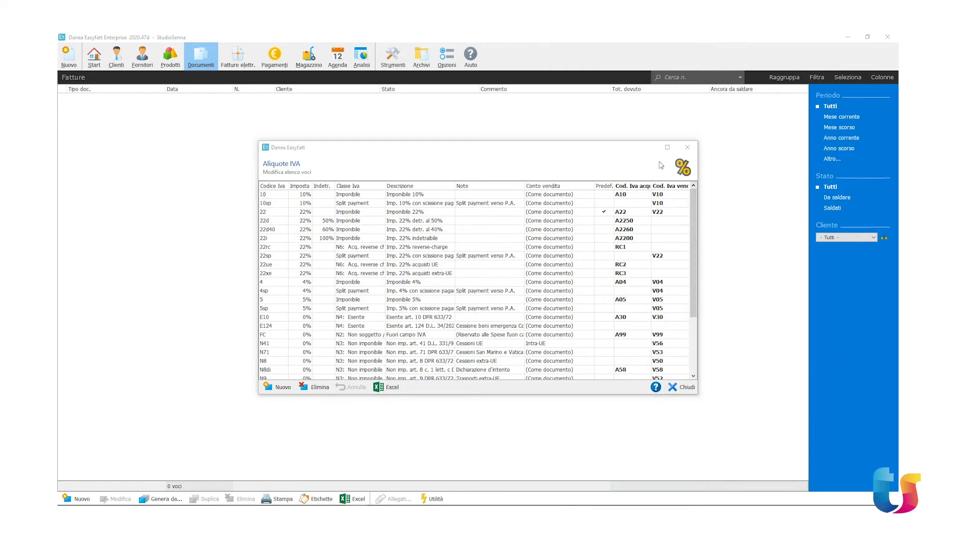
pyautogui.click(686, 148)
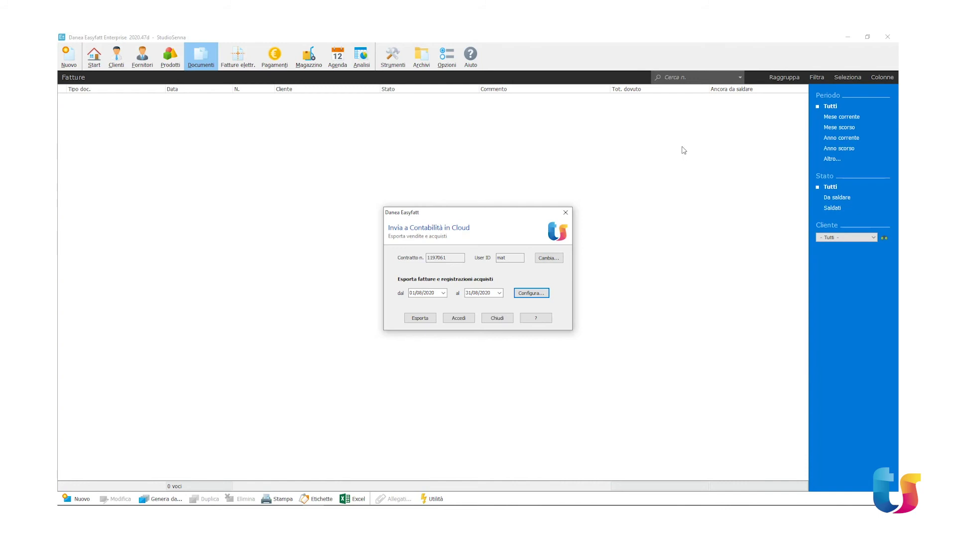
pyautogui.click(462, 322)
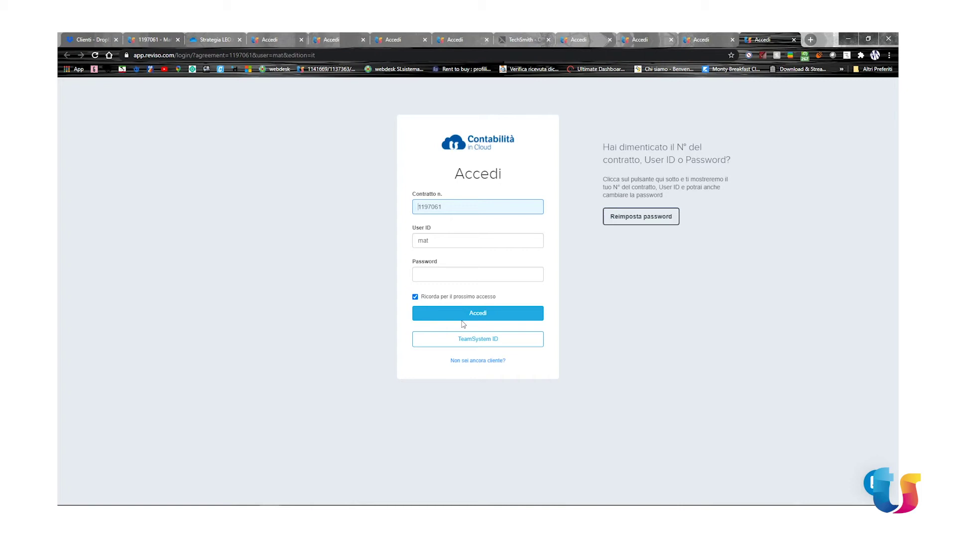
pyautogui.click(848, 39)
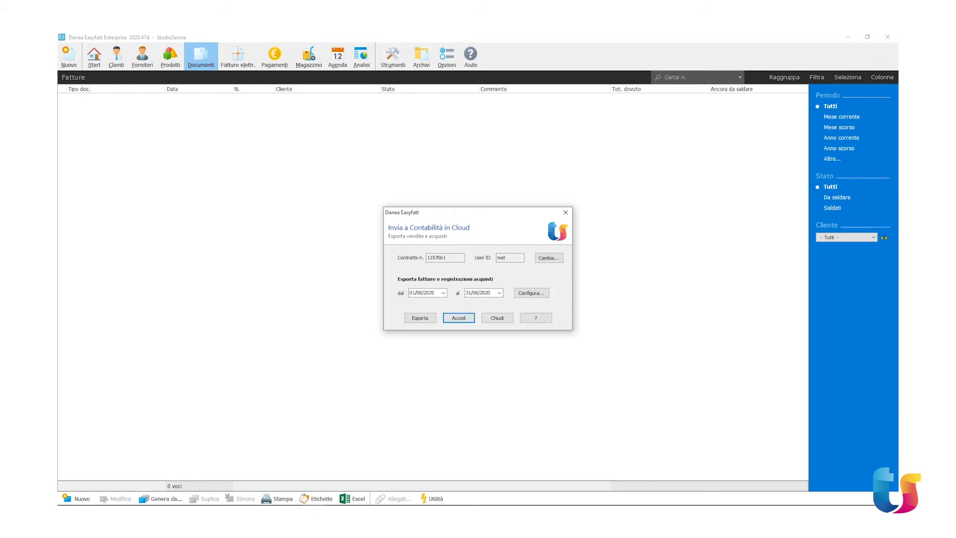
# Step: Close the cloud export dialog and show the Reg. fatture fornitore list from Documenti
pyautogui.click(461, 320)
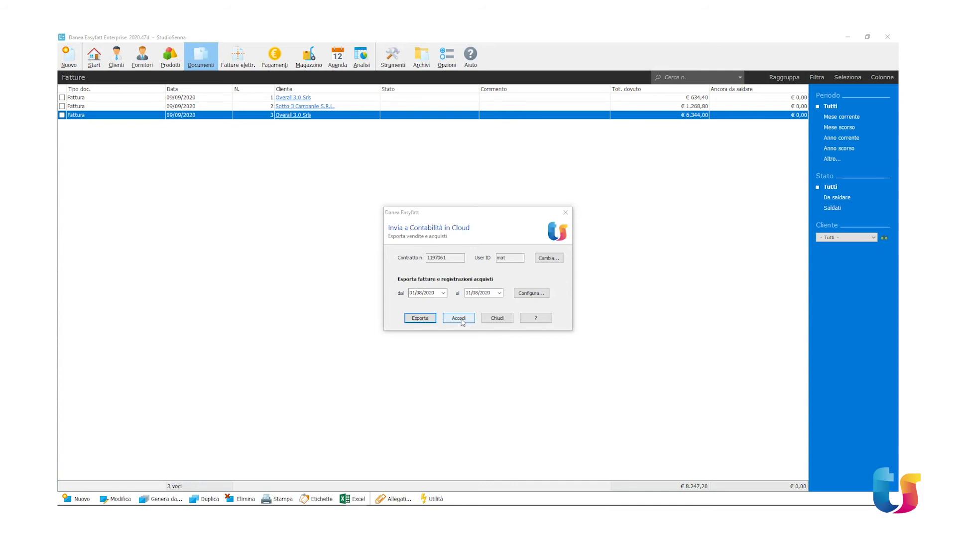
pyautogui.click(497, 319)
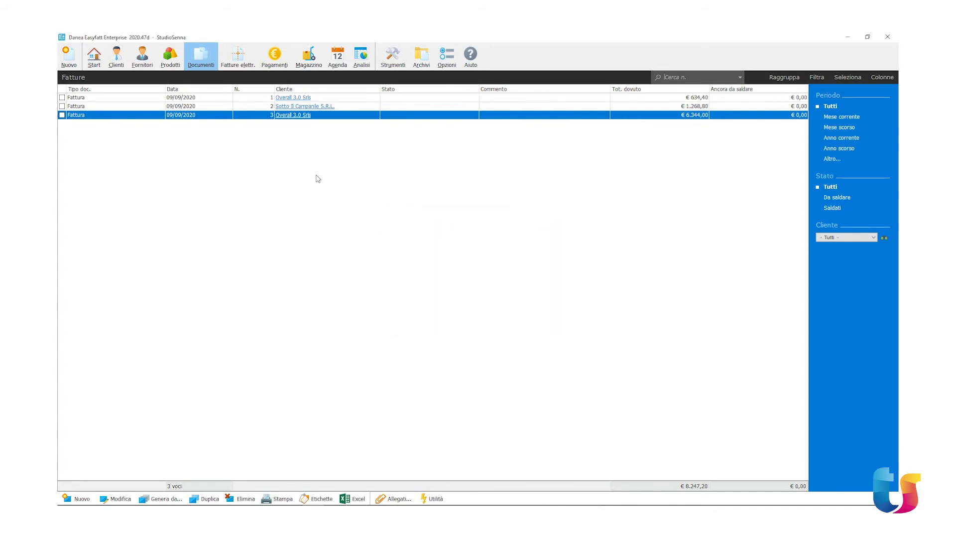
pyautogui.click(208, 58)
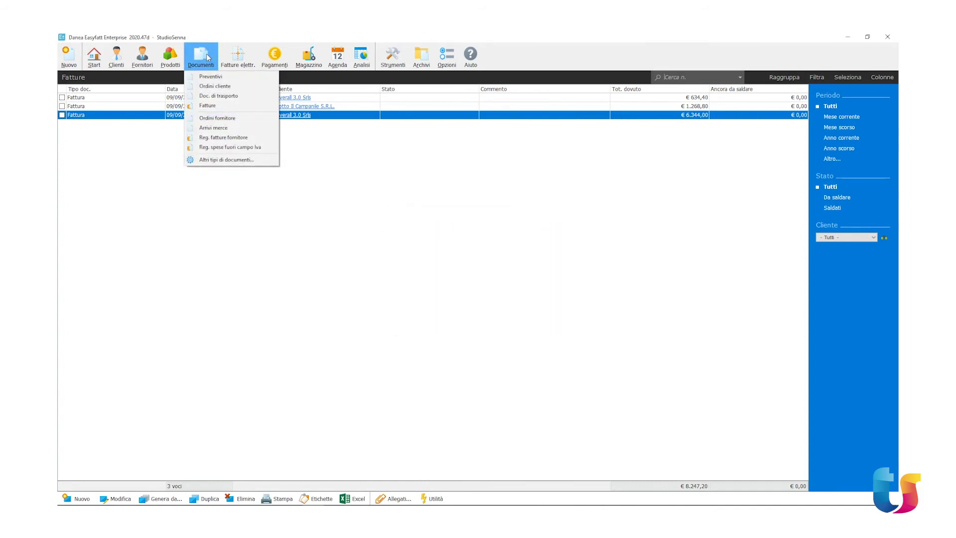
pyautogui.click(220, 140)
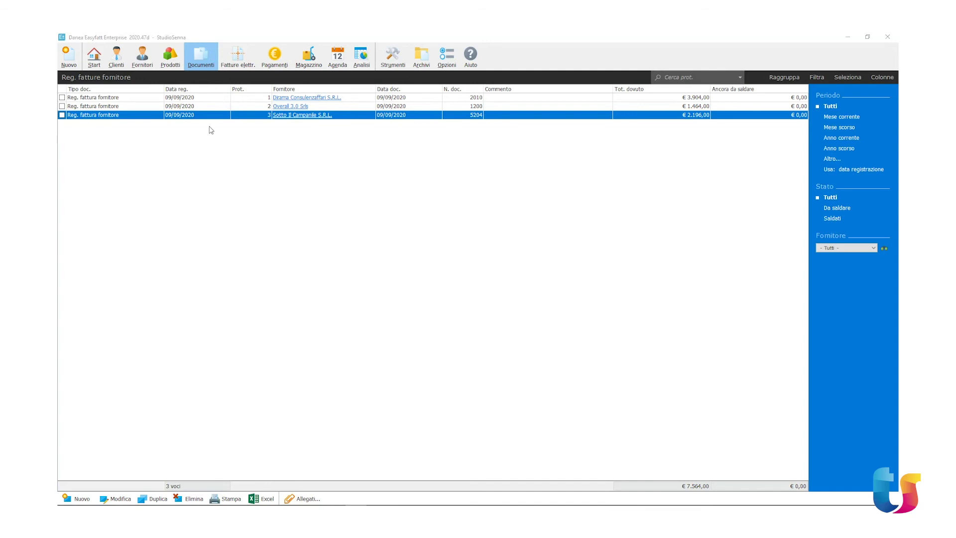
# Step: Export the invoices to Contabilità in Cloud, send the three prepared documents and confirm completion
pyautogui.click(398, 62)
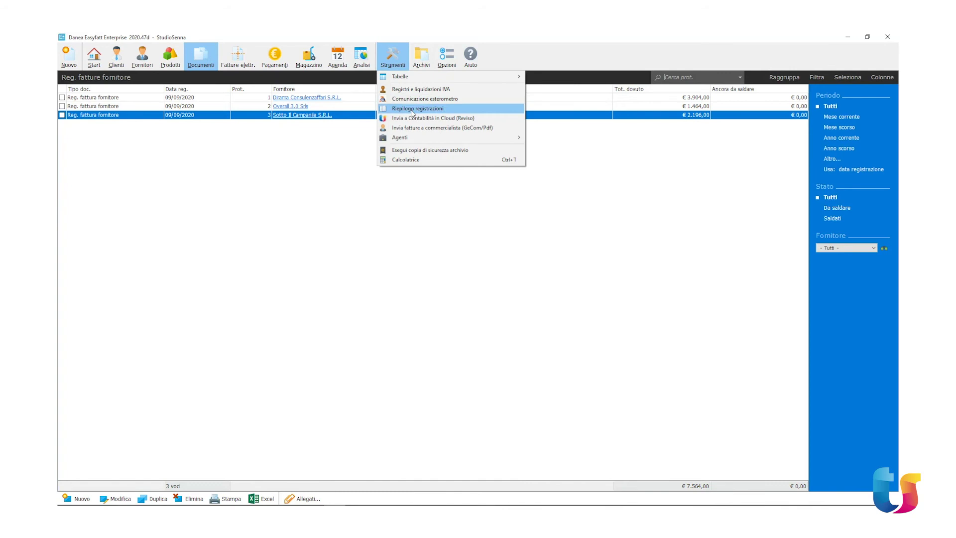
pyautogui.click(413, 120)
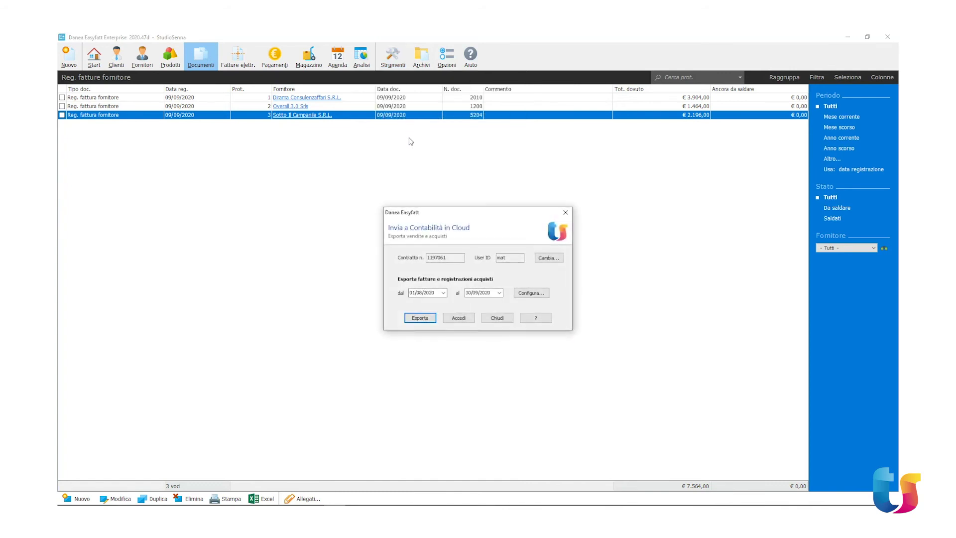
pyautogui.click(421, 322)
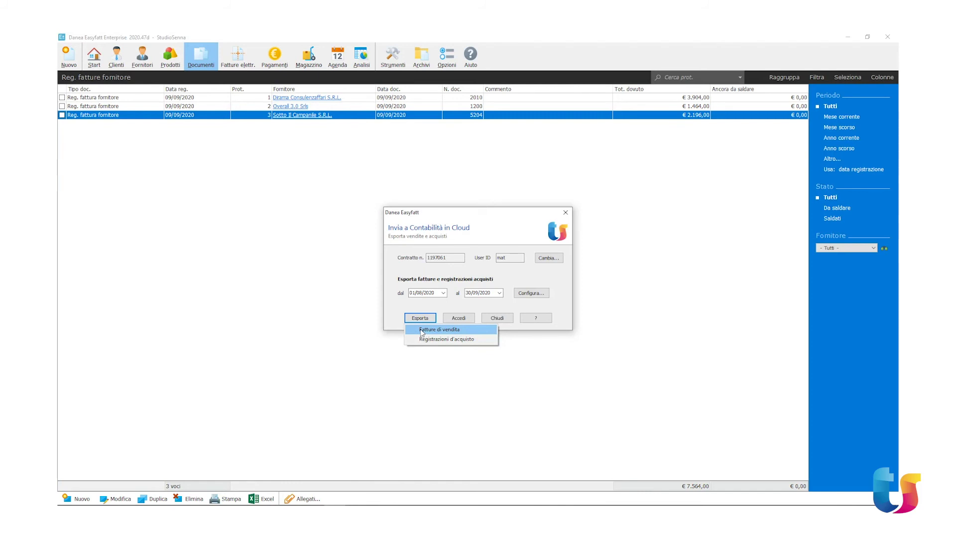
pyautogui.click(422, 330)
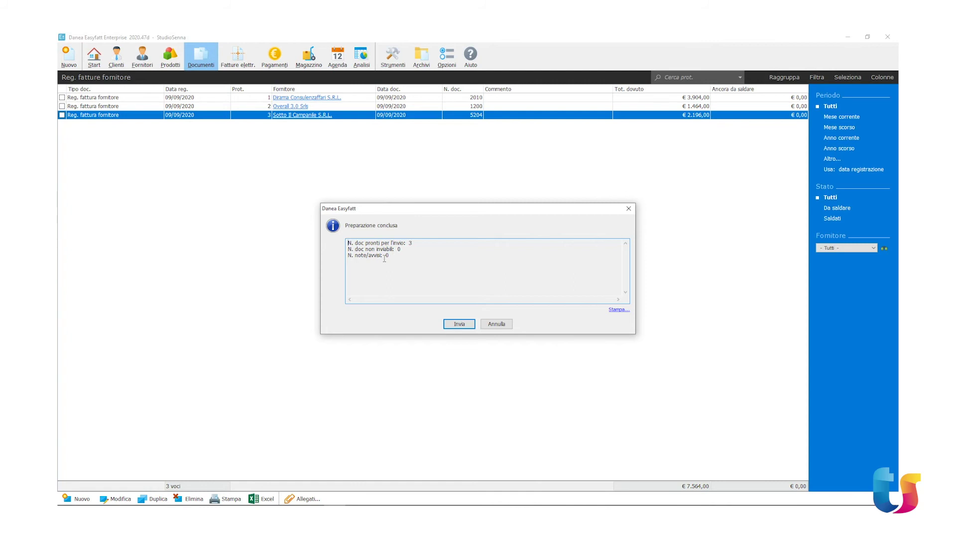
pyautogui.click(459, 325)
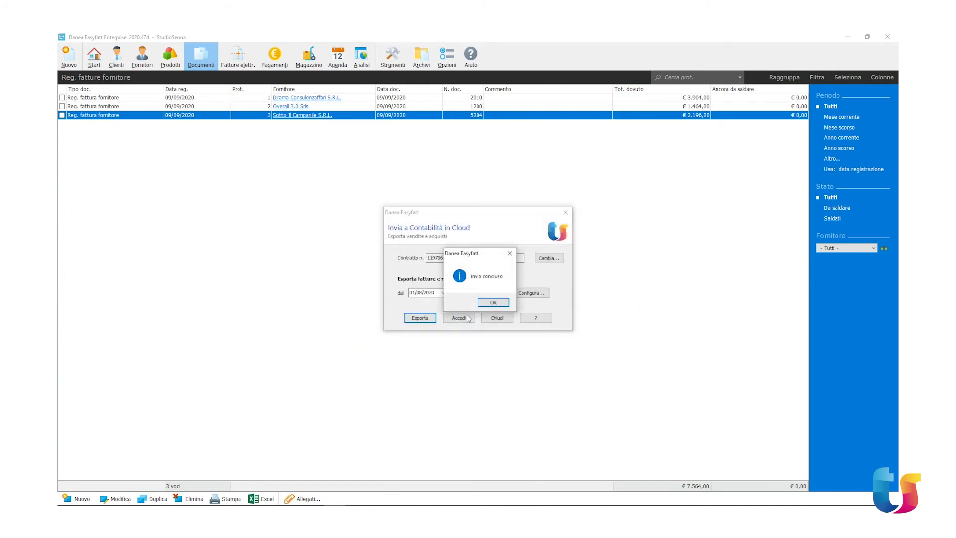
pyautogui.click(493, 302)
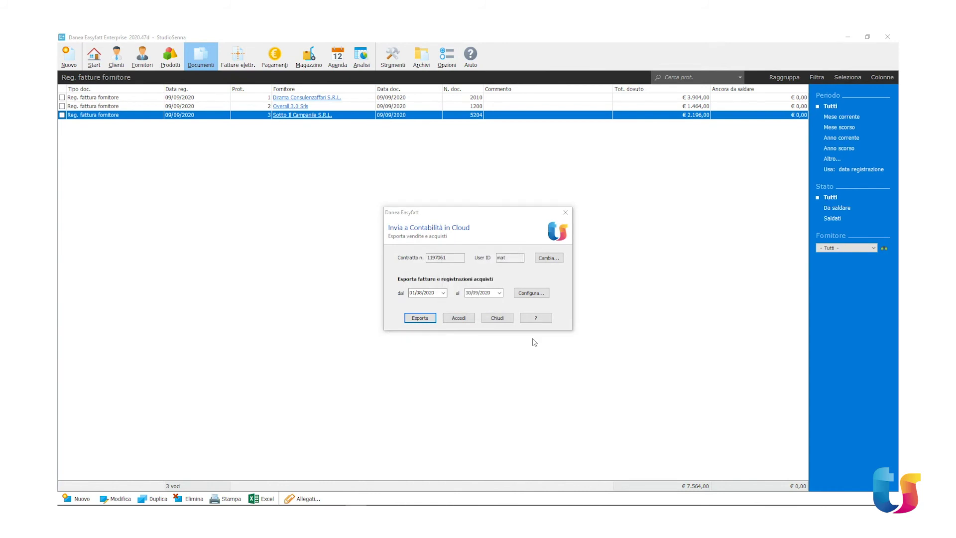
pyautogui.click(419, 319)
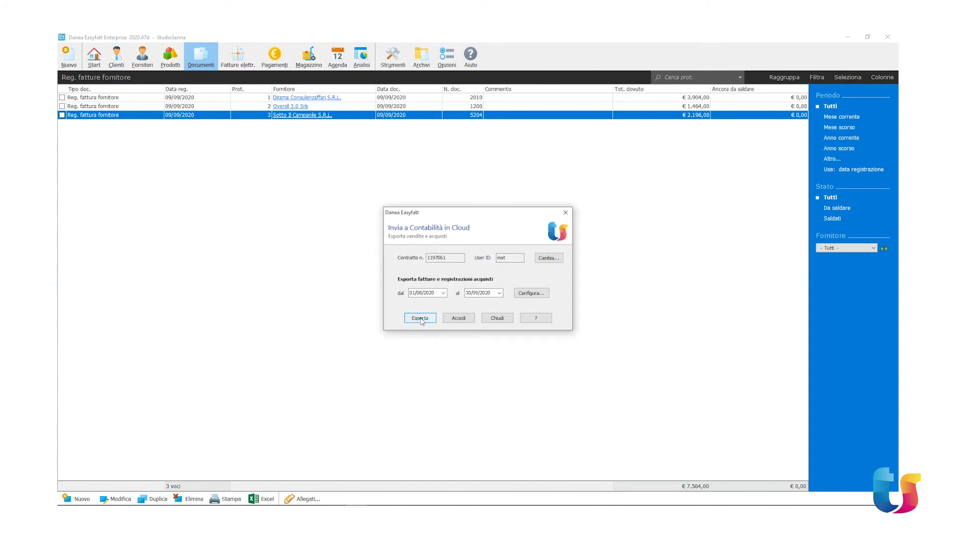
pyautogui.click(430, 339)
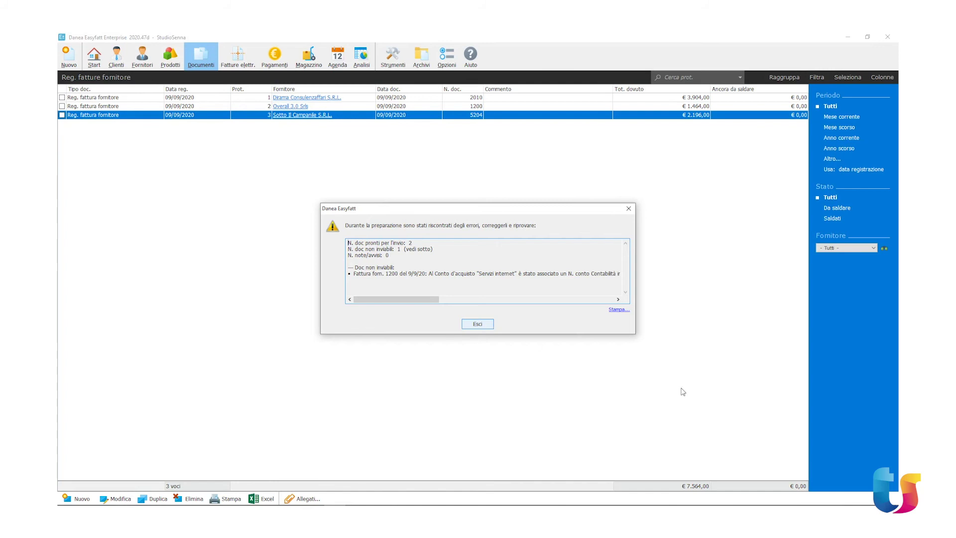
pyautogui.click(477, 324)
# Step: In Conti di acquisto, change the Servizi internet cloud account number to 6805290
pyautogui.click(532, 294)
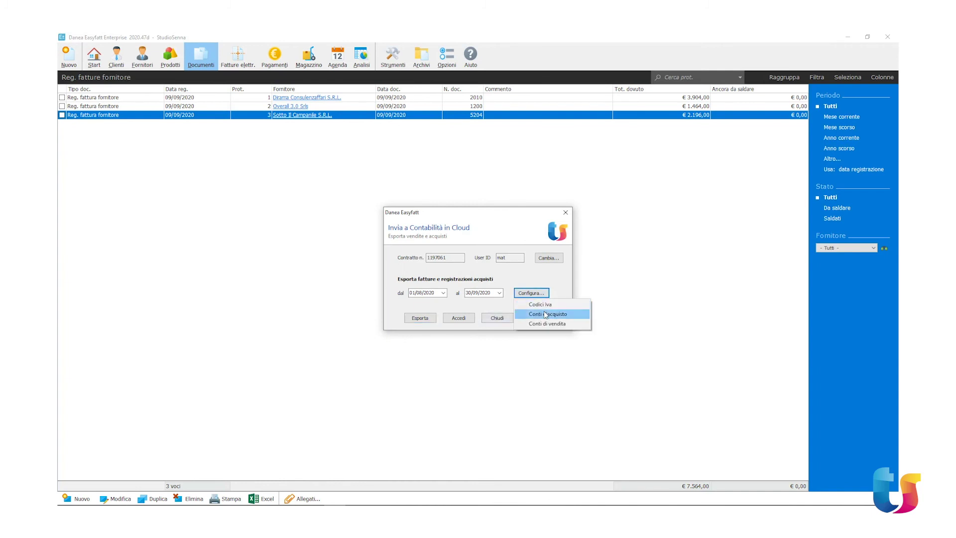
pyautogui.click(545, 315)
pyautogui.moveTo(641, 210); pyautogui.dragTo(646, 359)
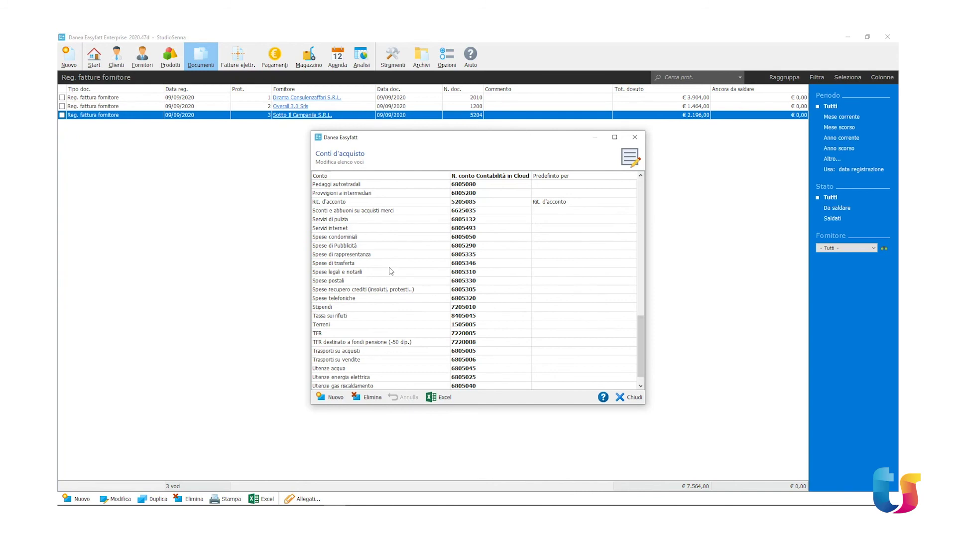
pyautogui.click(456, 228)
pyautogui.click(630, 399)
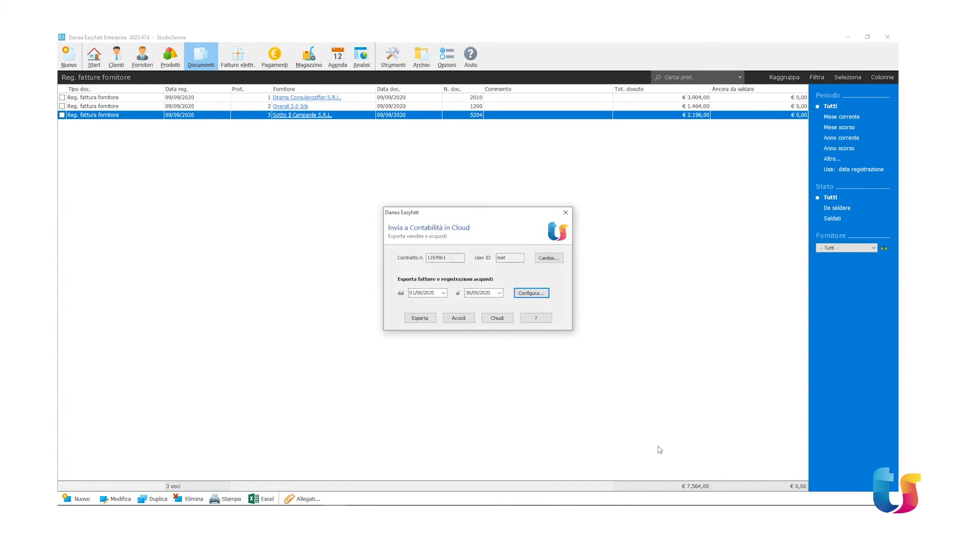
# Step: Export the purchase registrations again and send the three ready documents
pyautogui.click(421, 321)
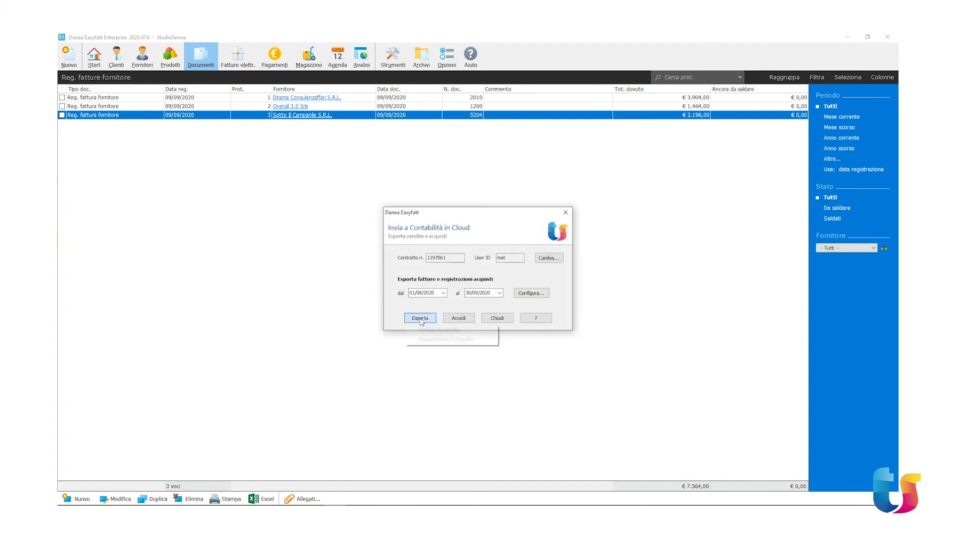
pyautogui.click(423, 340)
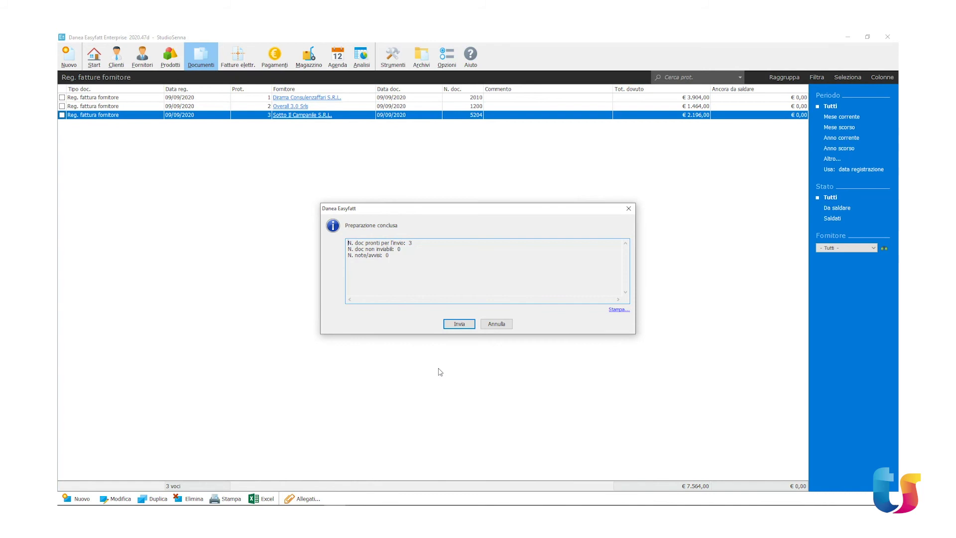
pyautogui.press('Return')
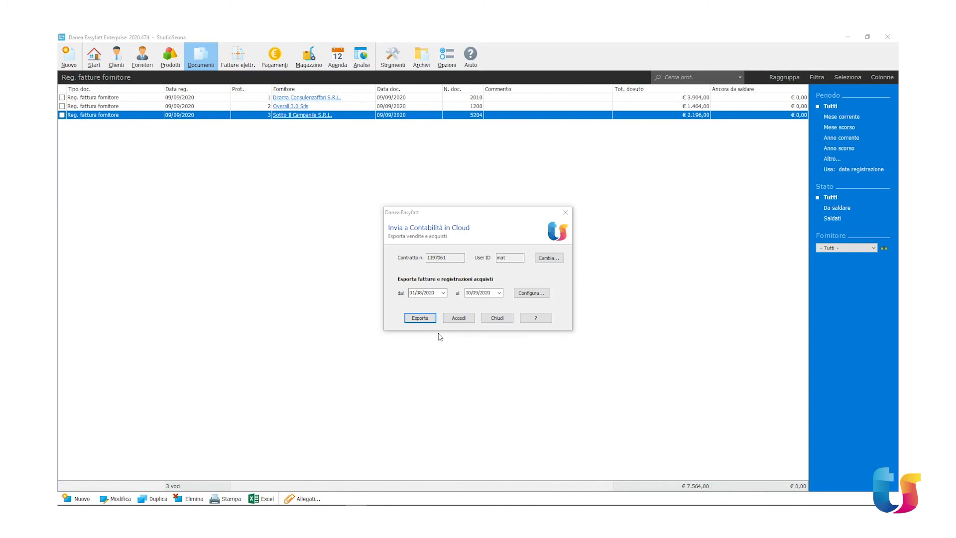
pyautogui.click(427, 320)
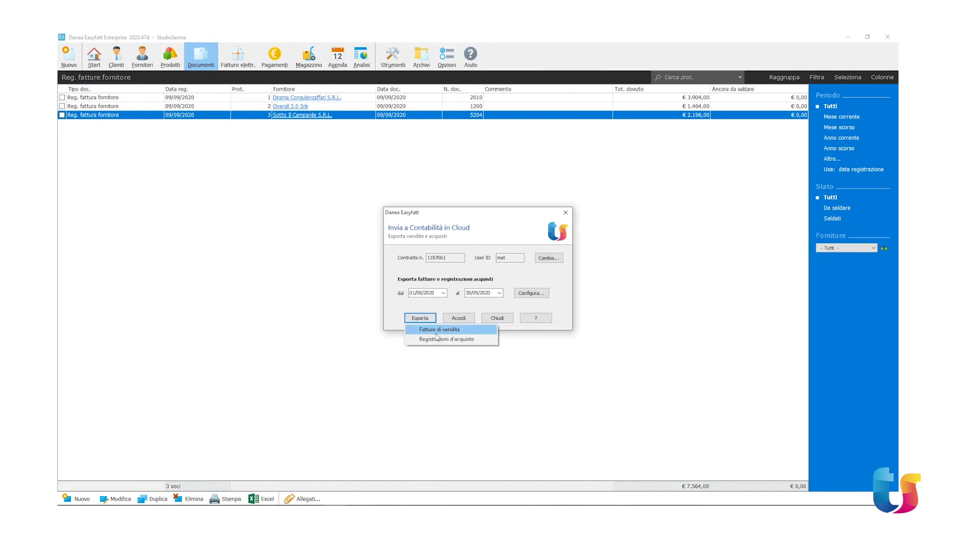
pyautogui.click(434, 331)
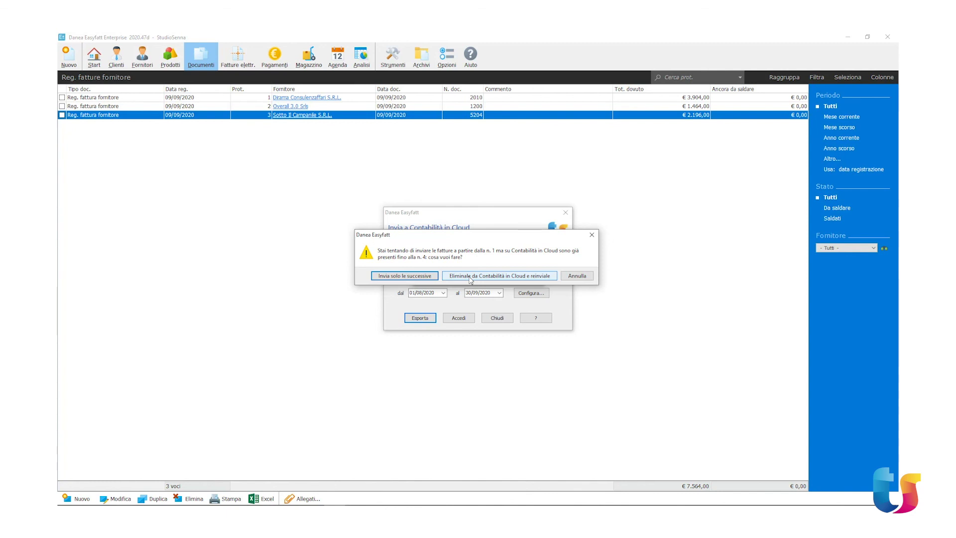
pyautogui.click(418, 280)
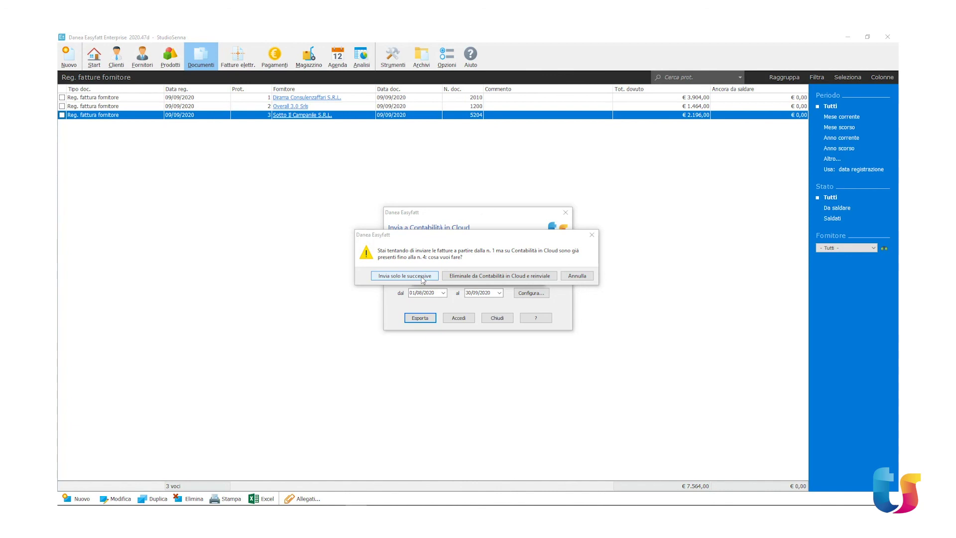
pyautogui.click(421, 279)
pyautogui.click(578, 275)
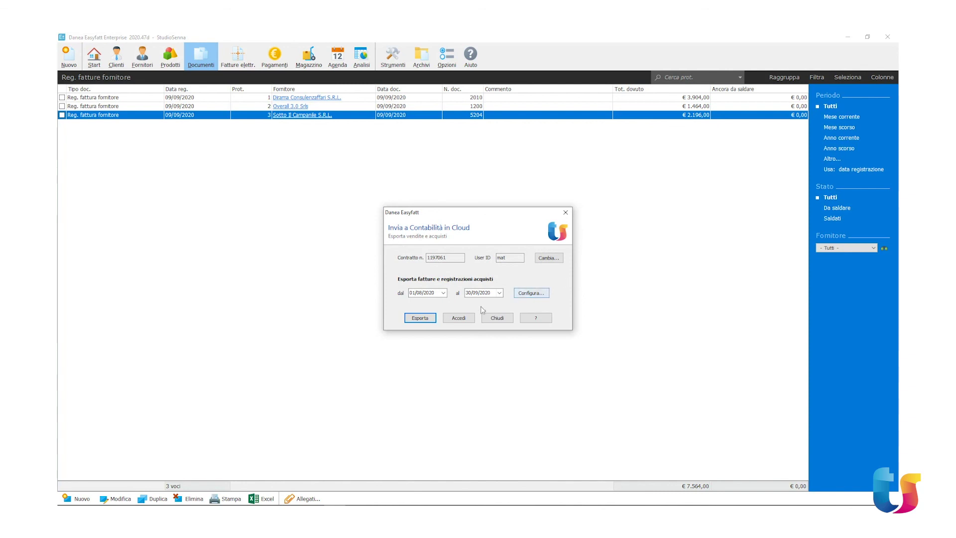
# Step: Sign in to Contabilità in Cloud, view the sales invoices, then the Fatture di acquisto page
pyautogui.click(468, 320)
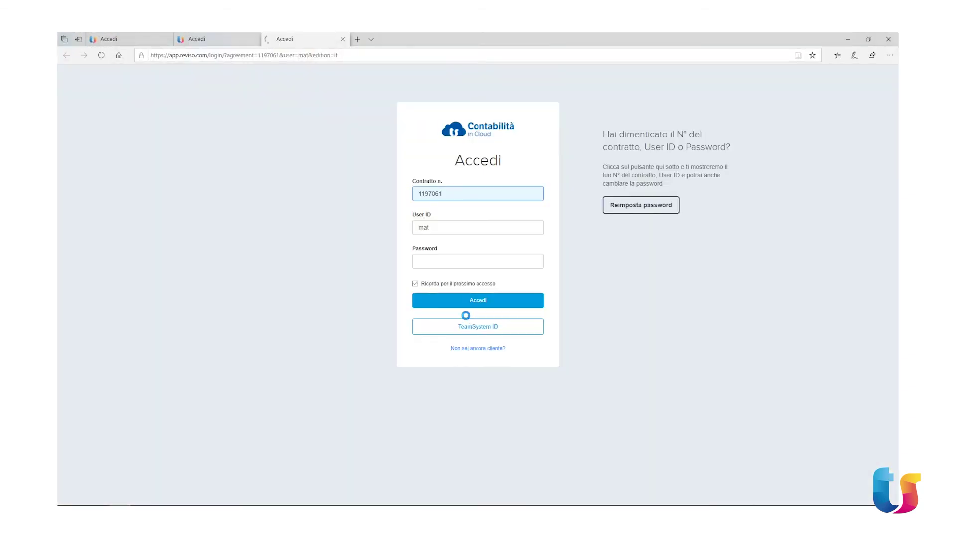
pyautogui.click(440, 257)
pyautogui.write('********')
pyautogui.click(457, 299)
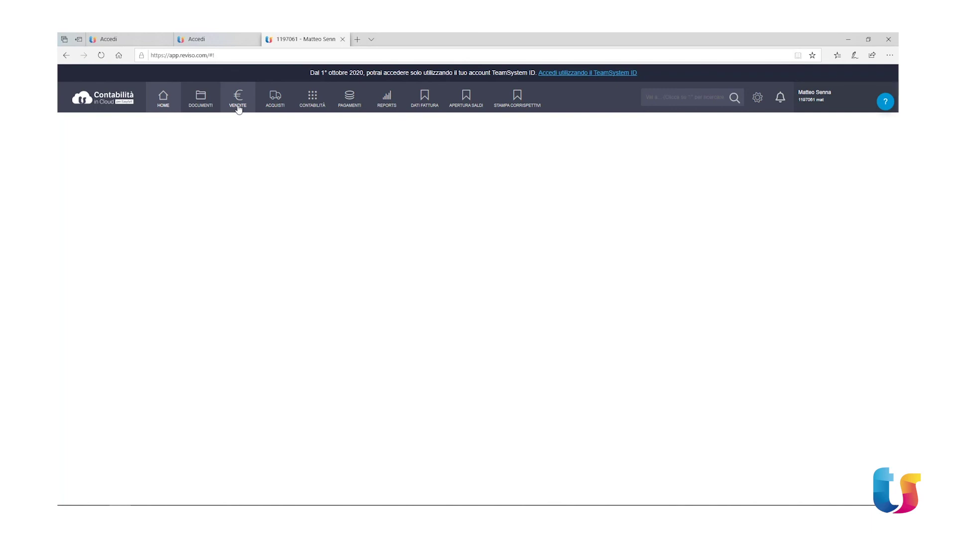
pyautogui.click(238, 107)
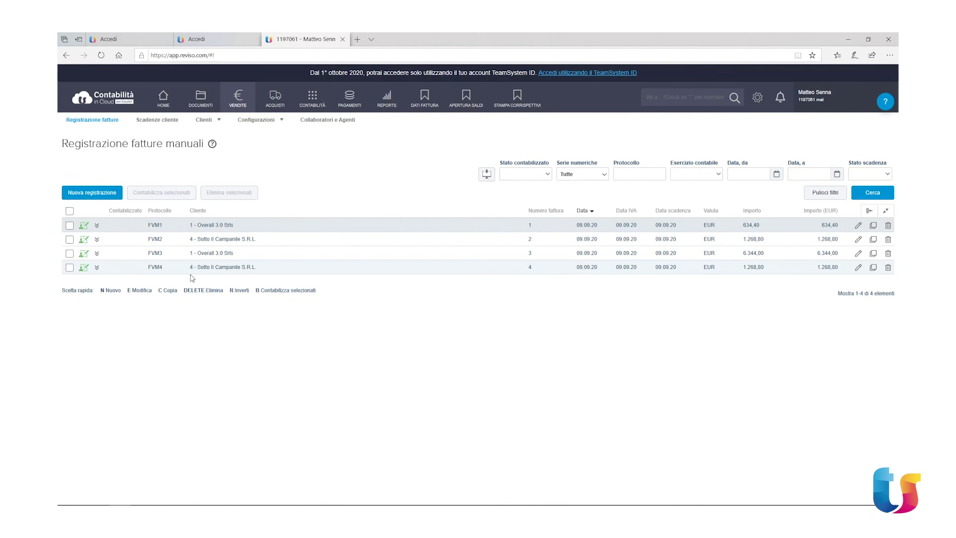
pyautogui.click(273, 100)
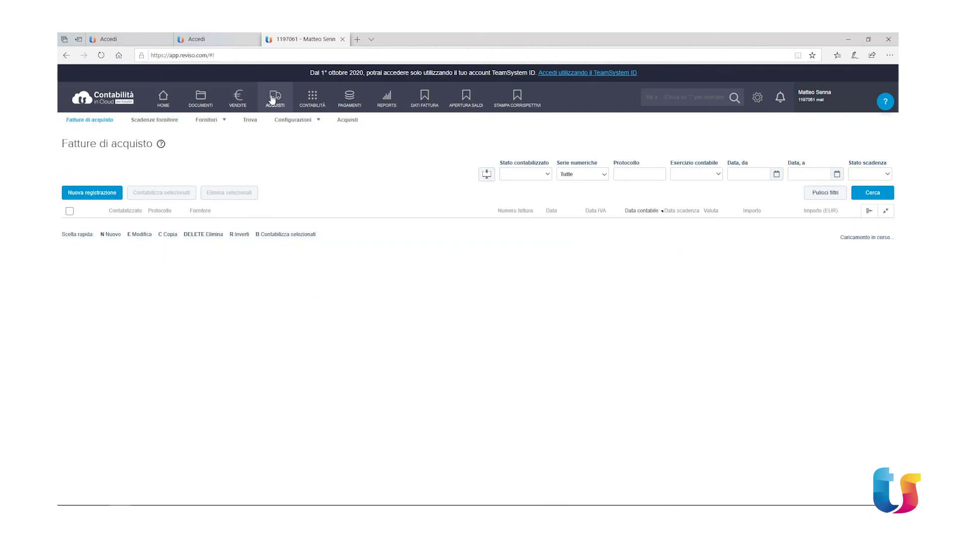